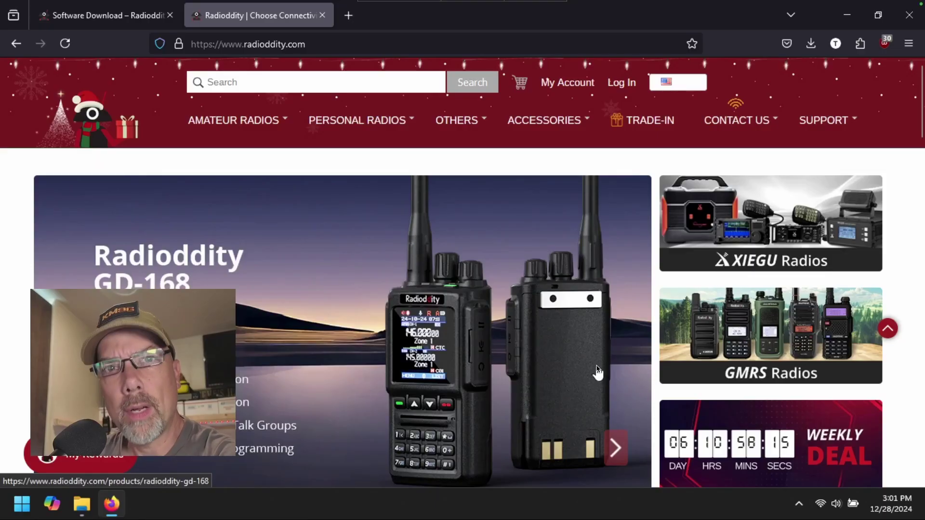
Step: Go from the SUPPORT menu to the Radioddity download page and scroll to the Mobile Series radios
{"action": "mouse_move", "coordinate": [824, 117]}
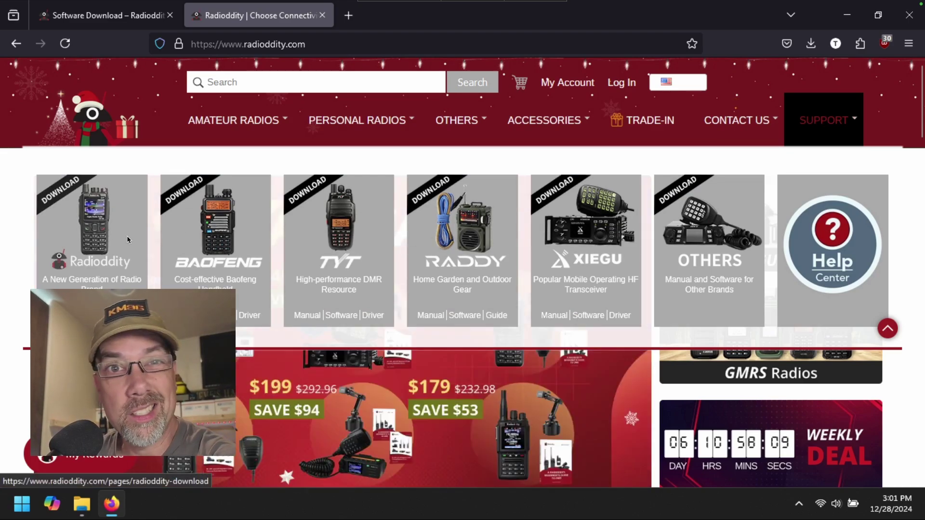
{"action": "left_click", "coordinate": [97, 245]}
{"action": "scroll", "coordinate": [462, 379], "scroll_direction": "down", "scroll_amount": 10}
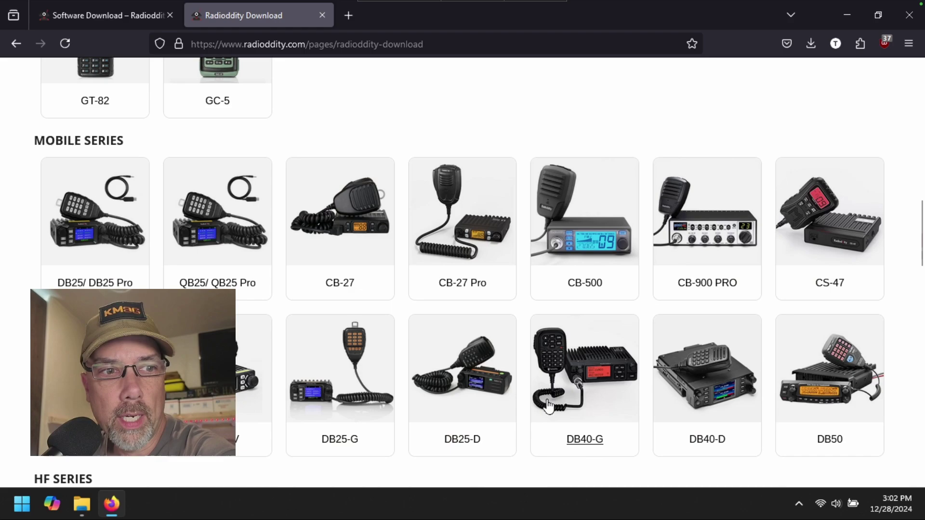
Step: Open the DB25-D downloads and save the 2024-06-20 Firmware 909E.Dx.EARSAB.018 to Downloads\DB25-D
{"action": "left_click", "coordinate": [460, 441]}
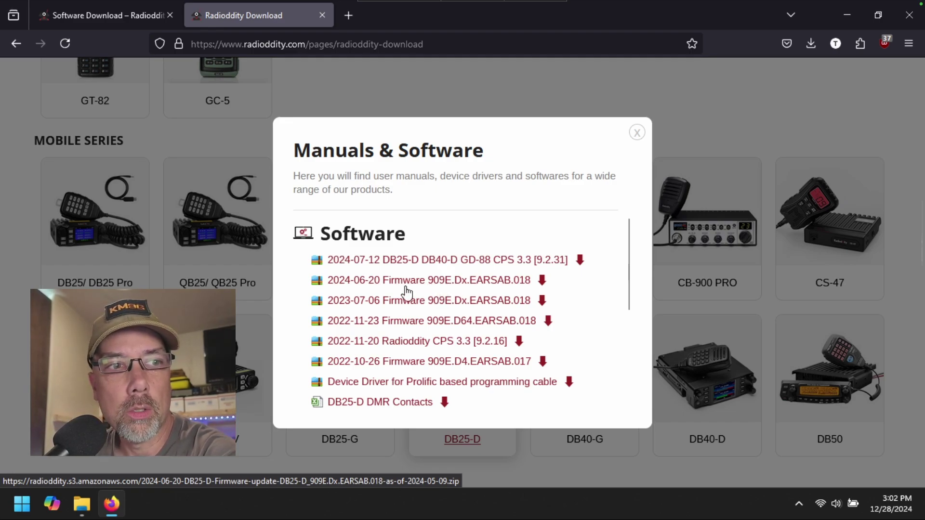
{"action": "left_click", "coordinate": [488, 288]}
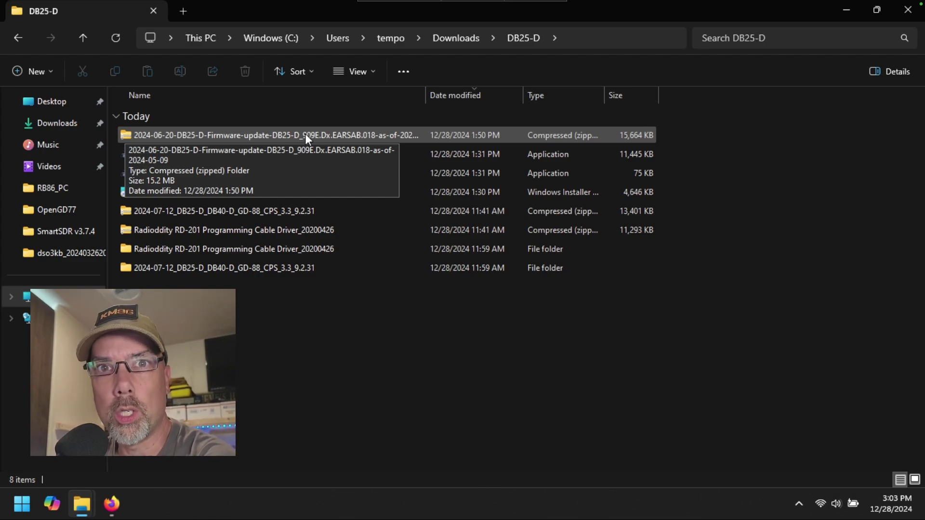
Step: Extract the 2024-06-20 DB25-D firmware zip into its suggested folder using Extract All
{"action": "right_click", "coordinate": [300, 138]}
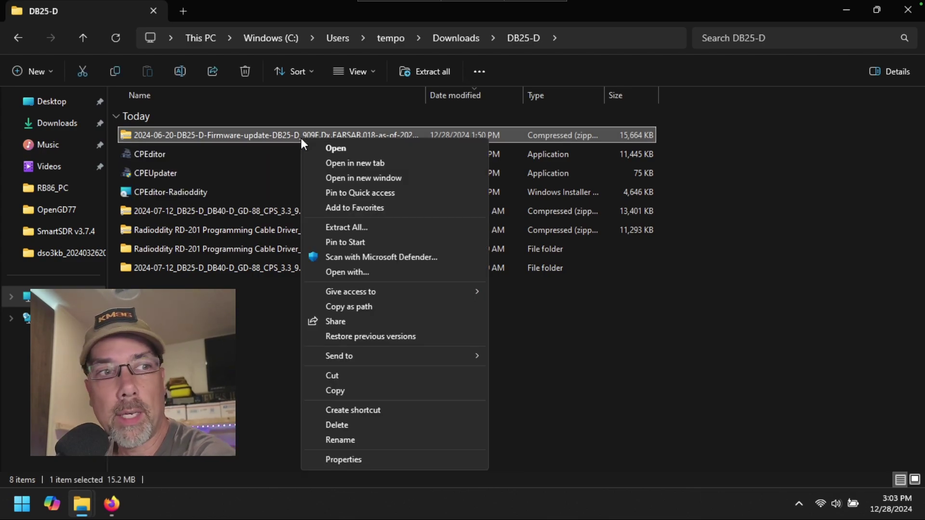
{"action": "left_click", "coordinate": [360, 230]}
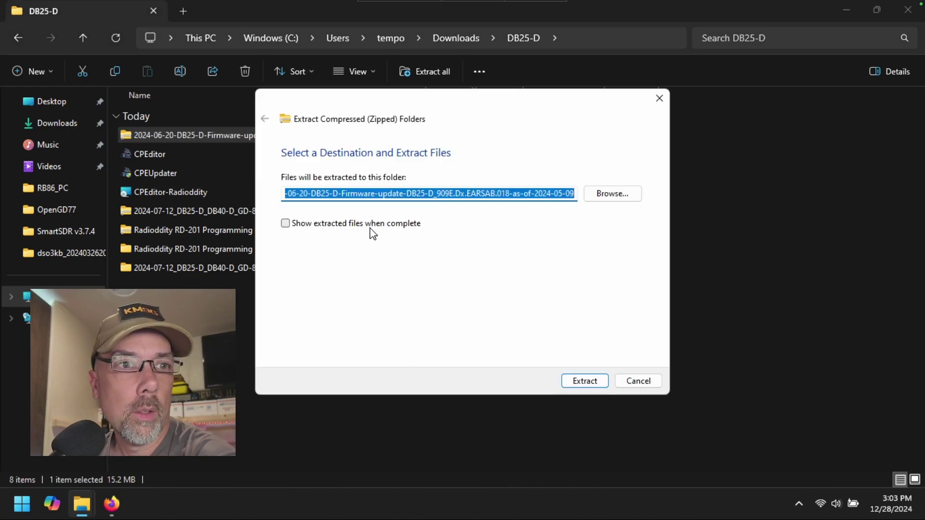
{"action": "left_click", "coordinate": [573, 381]}
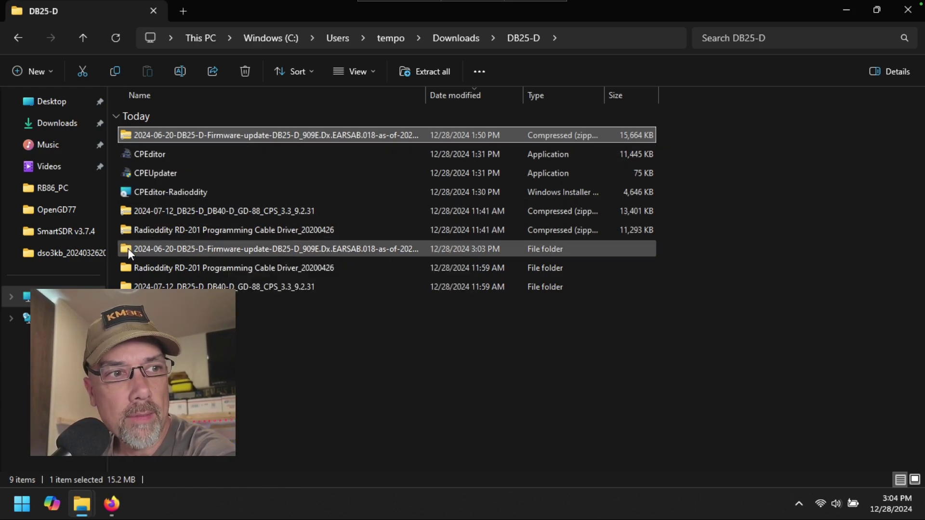
Step: Autosize the Explorer columns and open the extracted 2024-06-20 firmware folder
{"action": "key", "text": "ctrl+KP_Add"}
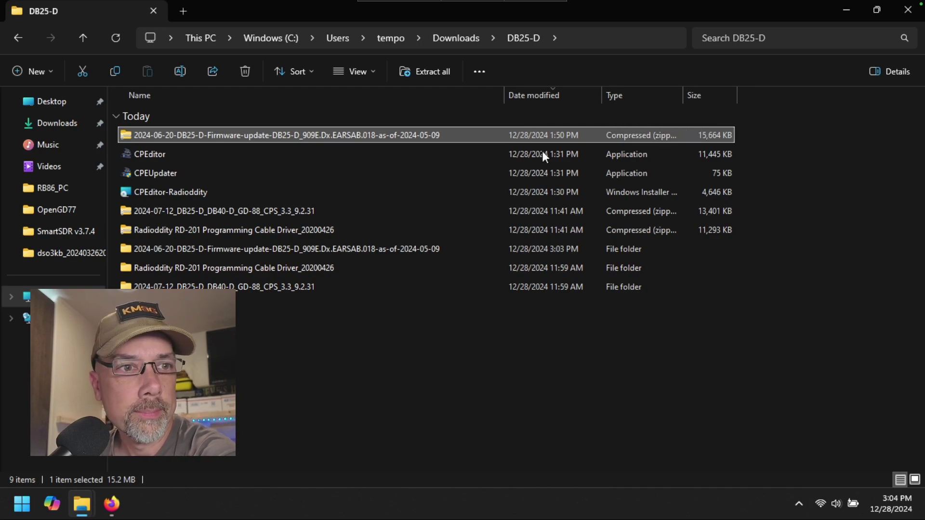
{"action": "double_click", "coordinate": [316, 248]}
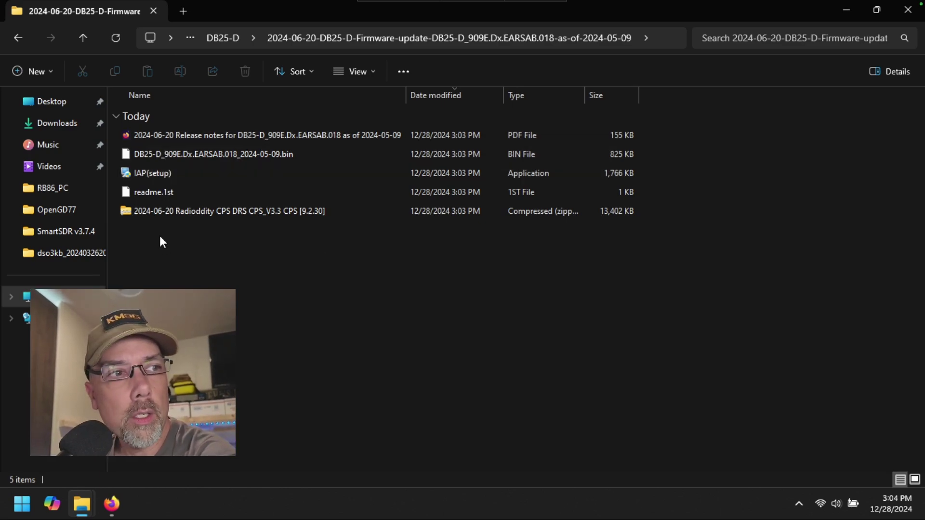
Step: Run the IAP(setup) installer, letting it past the unrecognized-app and device-change warnings
{"action": "double_click", "coordinate": [155, 172]}
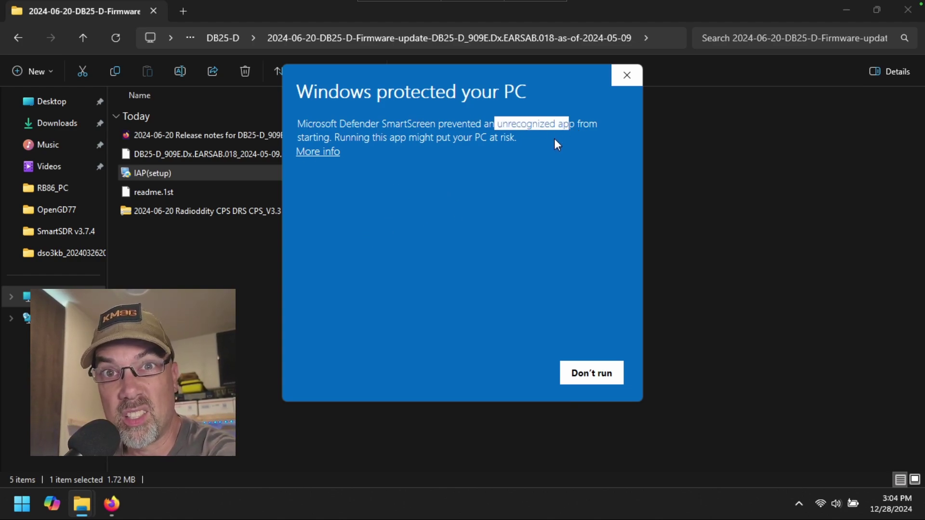
{"action": "left_click", "coordinate": [550, 139]}
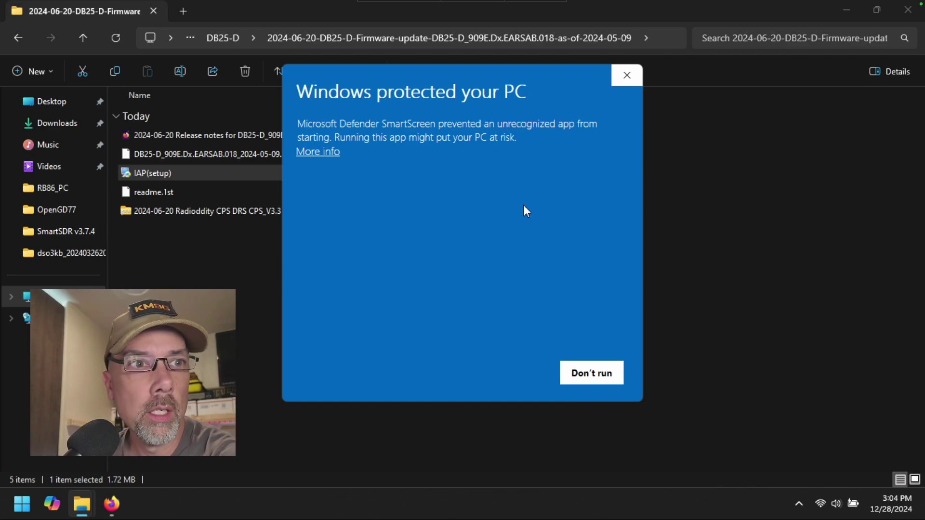
{"action": "left_click", "coordinate": [318, 153]}
{"action": "left_click_drag", "start_coordinate": [300, 176], "coordinate": [433, 181]}
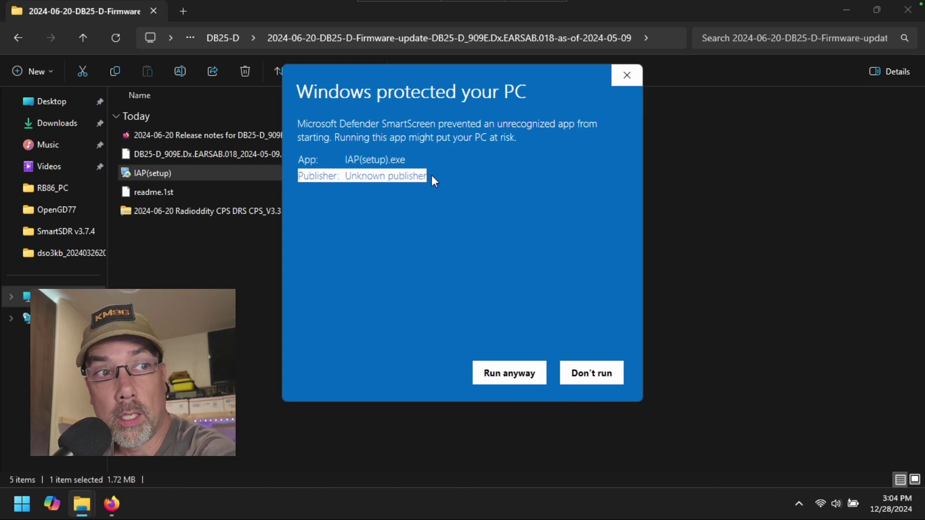
{"action": "left_click", "coordinate": [467, 289]}
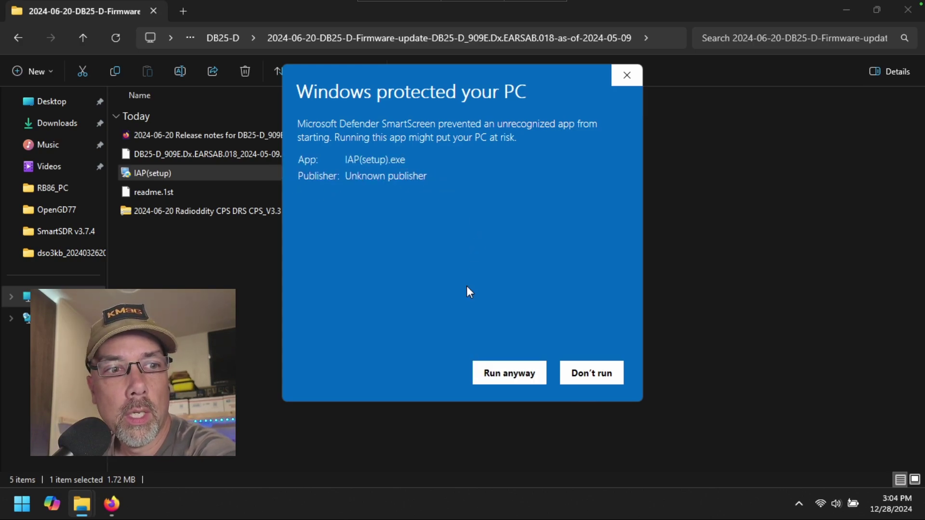
{"action": "left_click", "coordinate": [498, 380]}
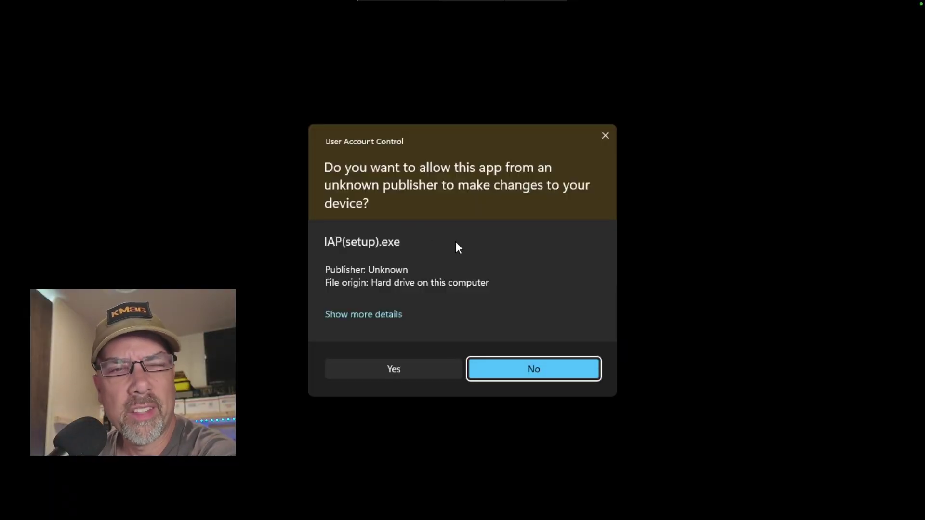
{"action": "left_click", "coordinate": [383, 368]}
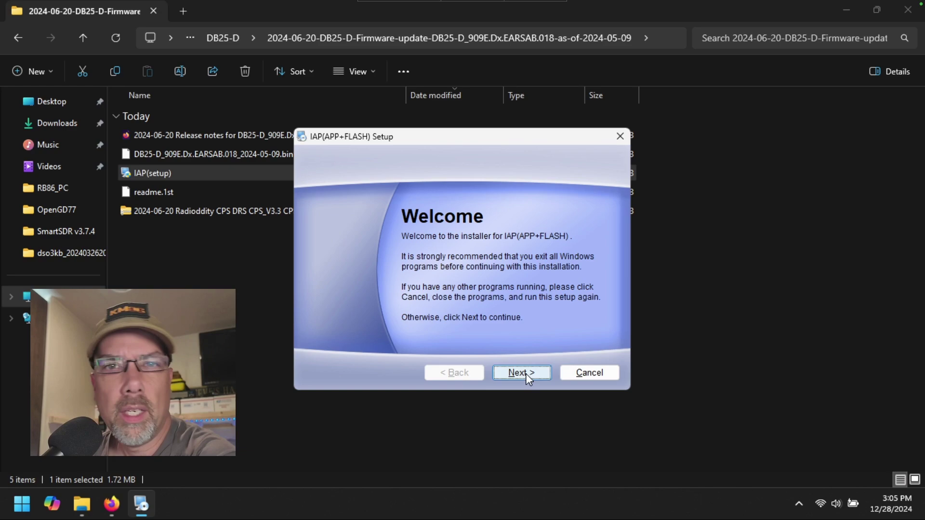
Step: Install IAP(APP+FLASH) into C:\Program Files (x86)\IAP(APP+FLASH) with default settings and finish
{"action": "left_click", "coordinate": [525, 374]}
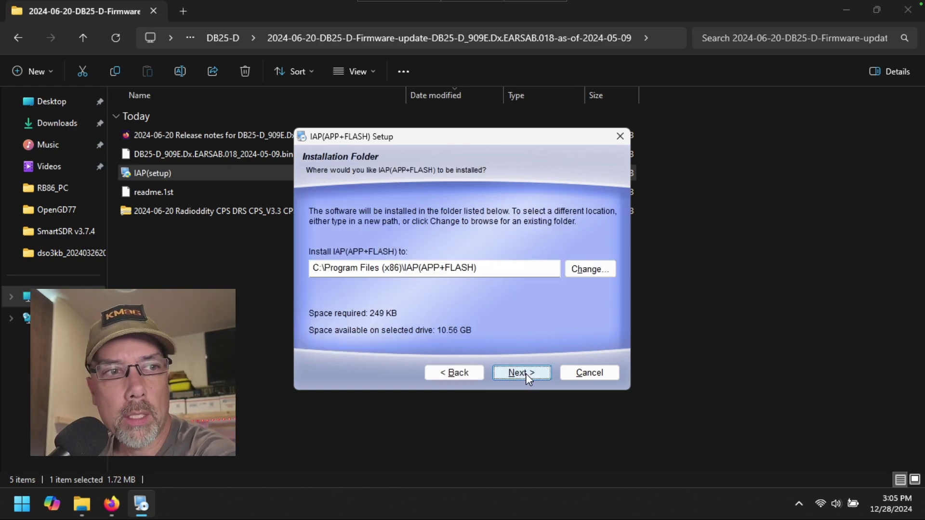
{"action": "left_click", "coordinate": [519, 374]}
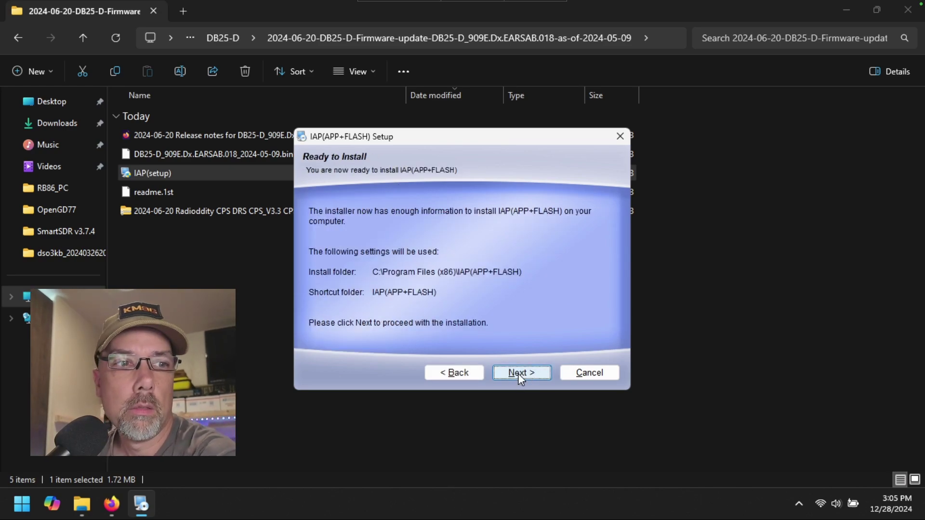
{"action": "left_click", "coordinate": [518, 374]}
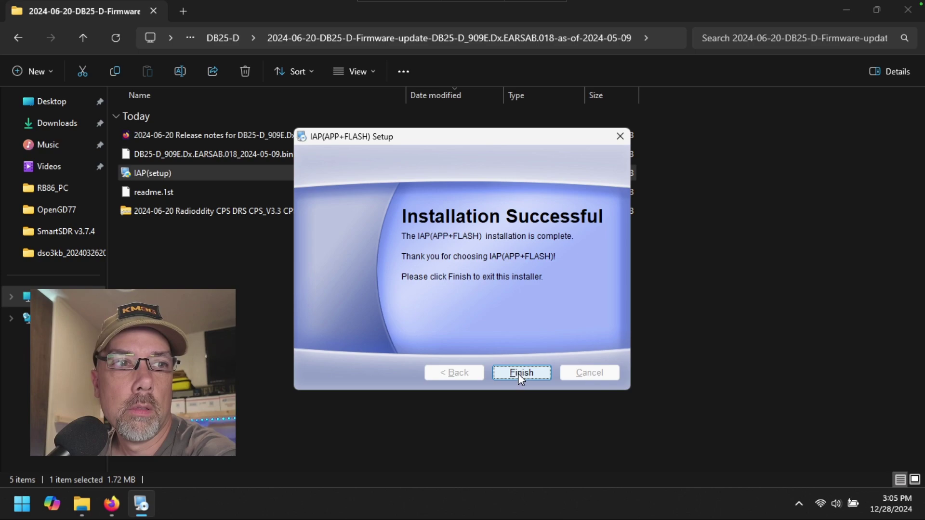
{"action": "left_click", "coordinate": [519, 374]}
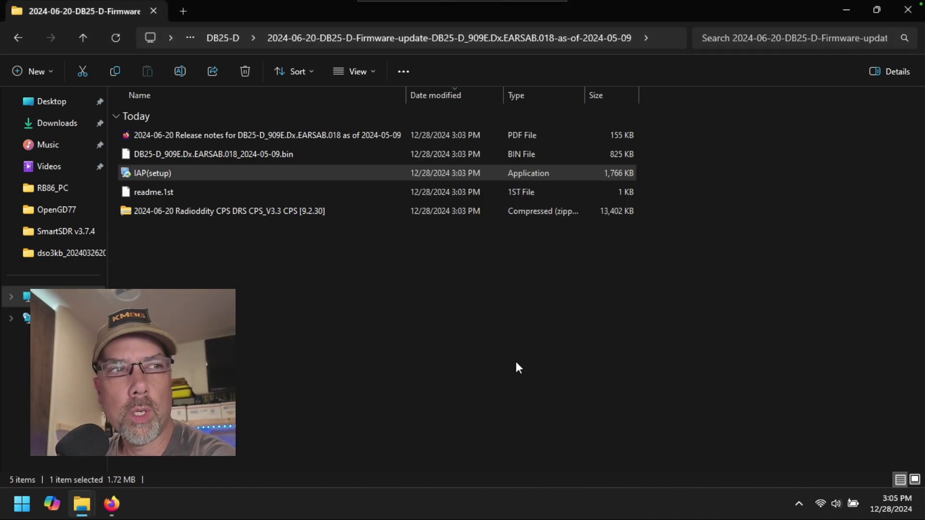
Step: Show the desktop and start IAP version 1.0.51 from its desktop shortcut
{"action": "key", "text": "super+d"}
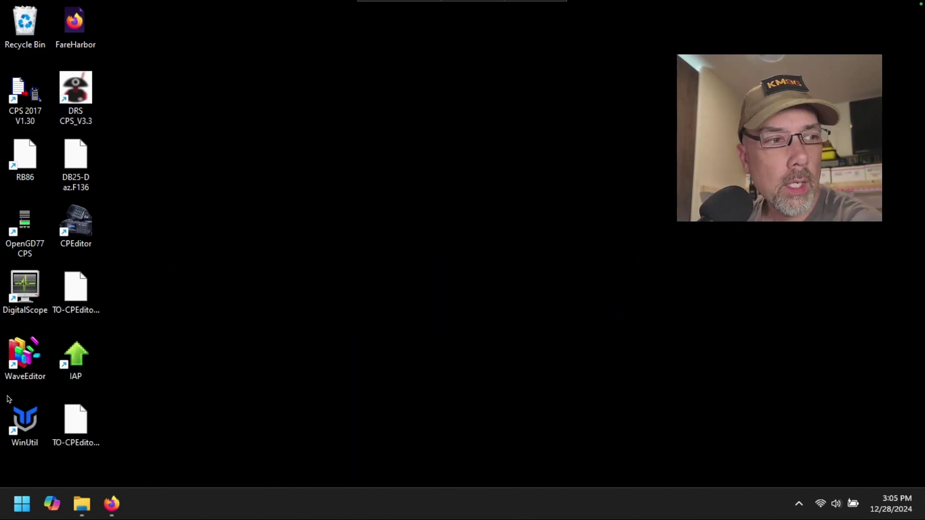
{"action": "double_click", "coordinate": [80, 359]}
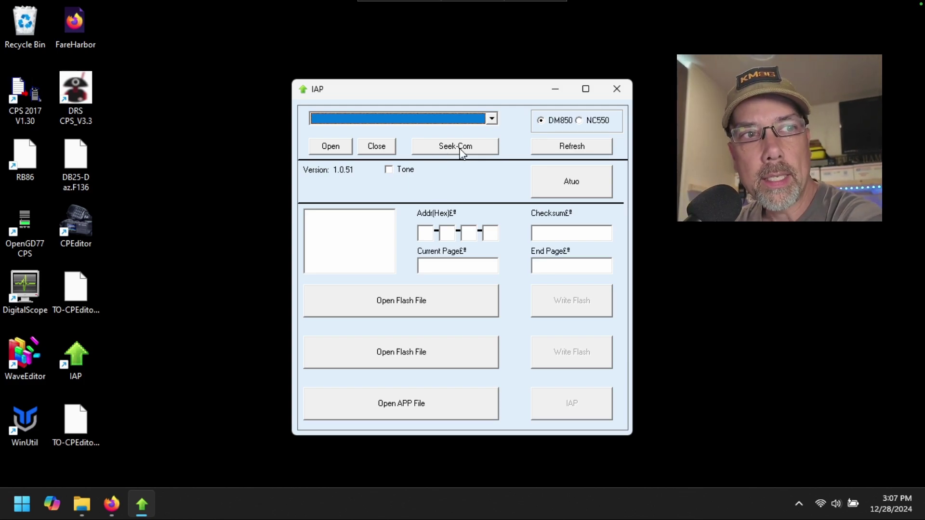
Step: Detect the radio's ports and open COM4 \DEVICE\VCP0 in IAP
{"action": "left_click", "coordinate": [461, 150]}
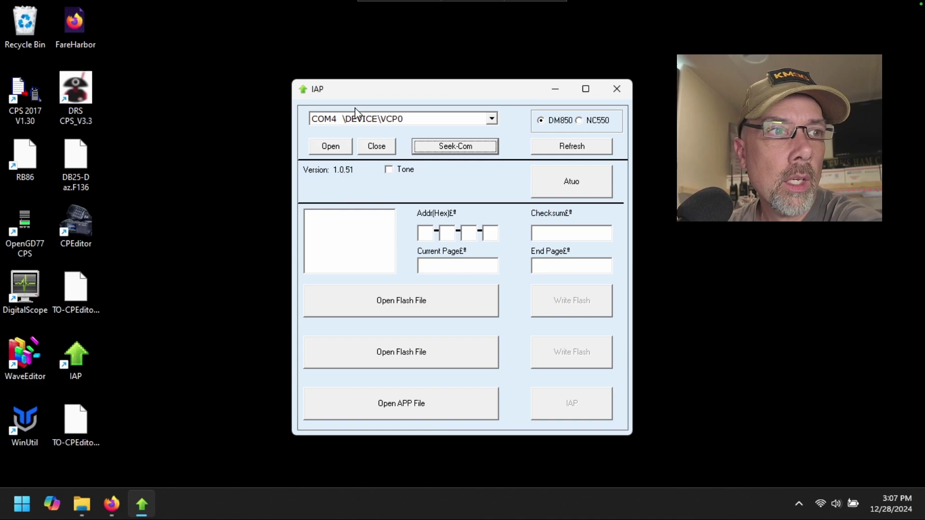
{"action": "left_click", "coordinate": [491, 119]}
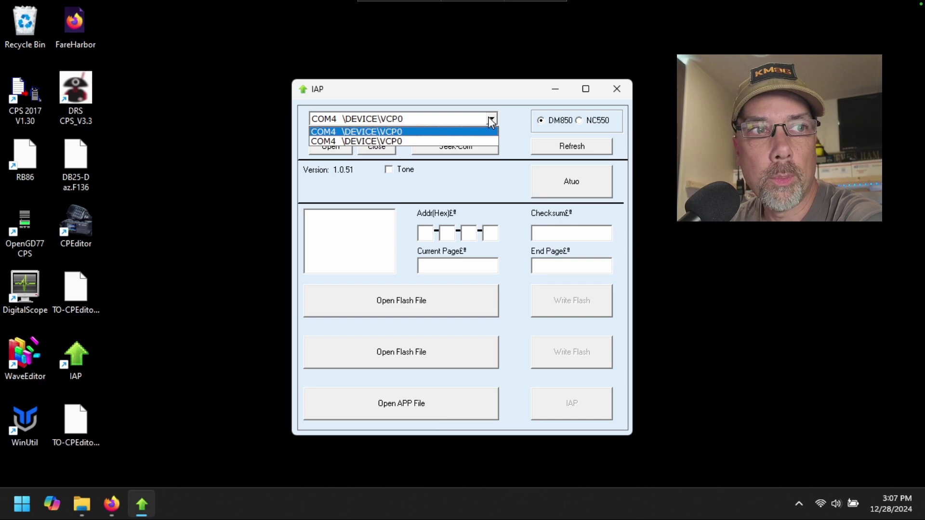
{"action": "left_click", "coordinate": [491, 119]}
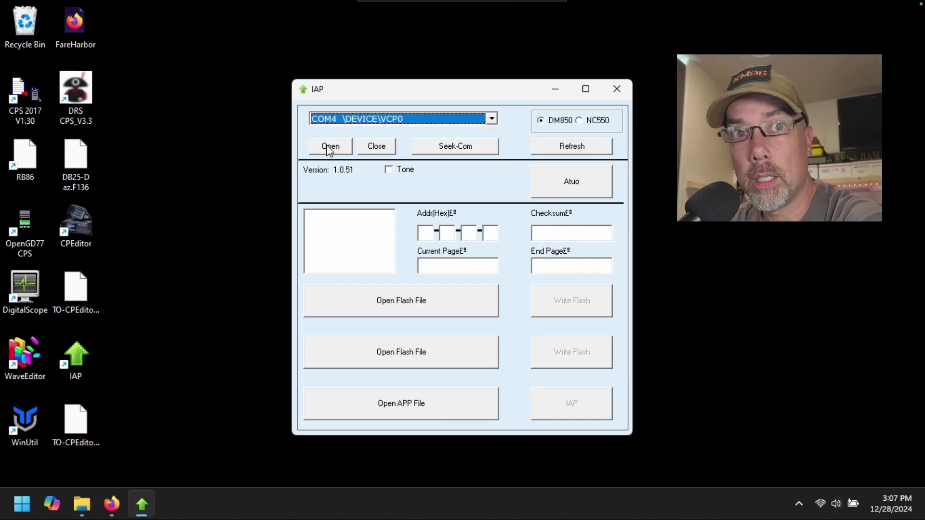
{"action": "left_click", "coordinate": [330, 147]}
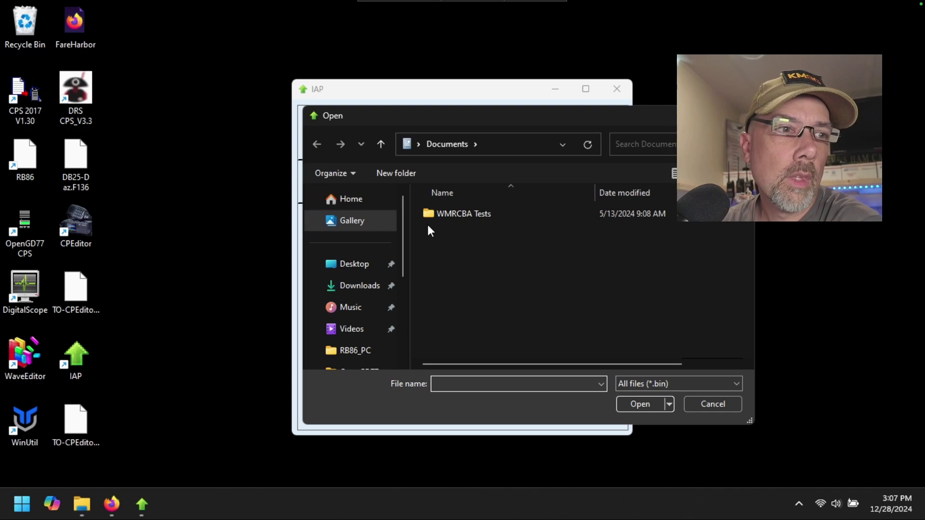
Step: Load DB25-D_909E.Dx.EARSAB.018_2024-05-09.bin from the Downloads\DB25-D firmware-update folder
{"action": "left_click", "coordinate": [343, 288]}
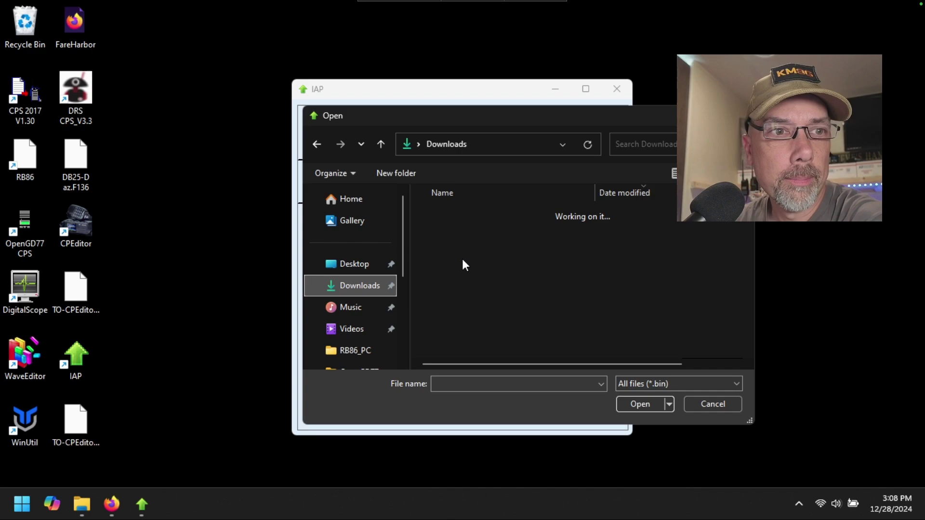
{"action": "double_click", "coordinate": [455, 235]}
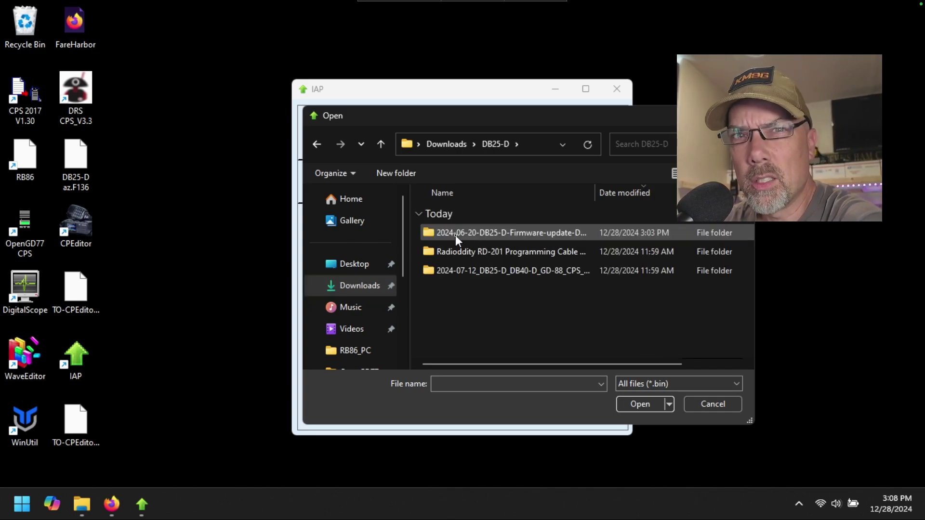
{"action": "double_click", "coordinate": [487, 234]}
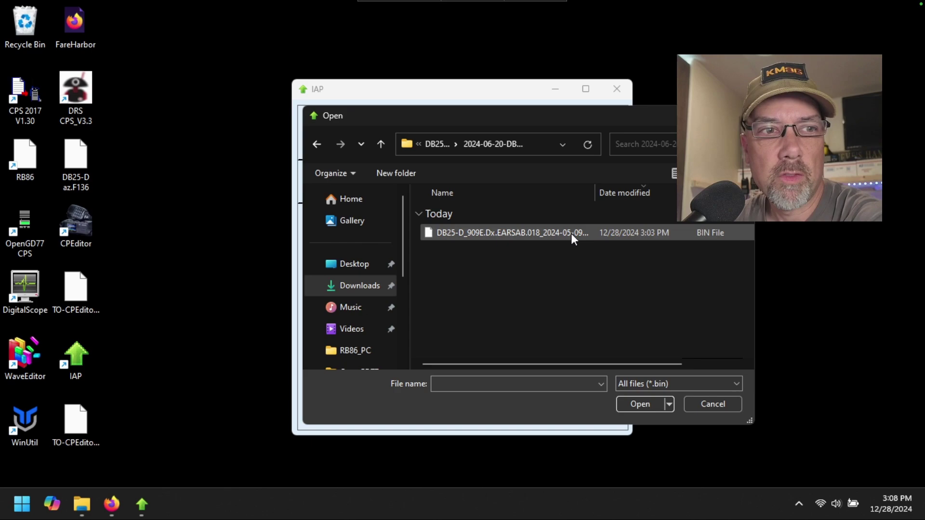
{"action": "double_click", "coordinate": [571, 233]}
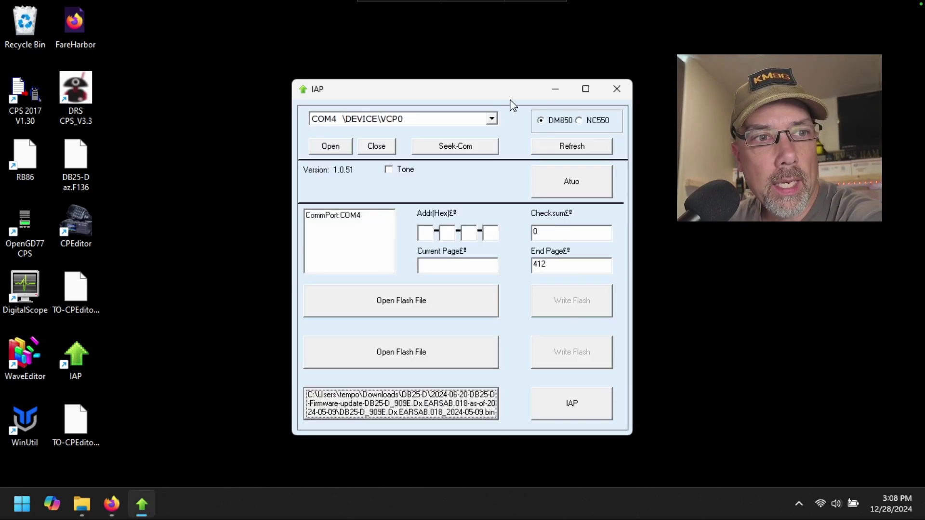
Step: Start the IAP flash and wait for 'IAP Checksum right' with checksum 49FDDDD
{"action": "left_click", "coordinate": [581, 413]}
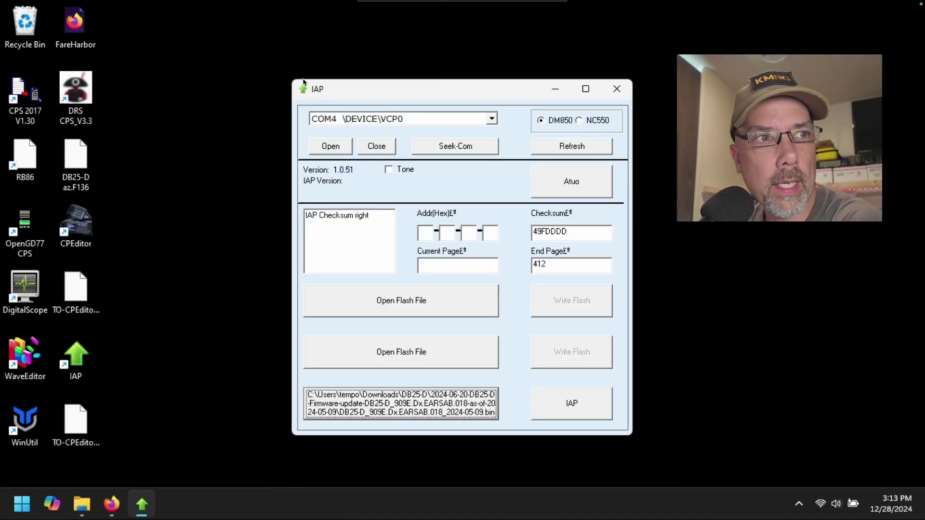
Step: Close the IAP flashing tool window
{"action": "left_click", "coordinate": [617, 89]}
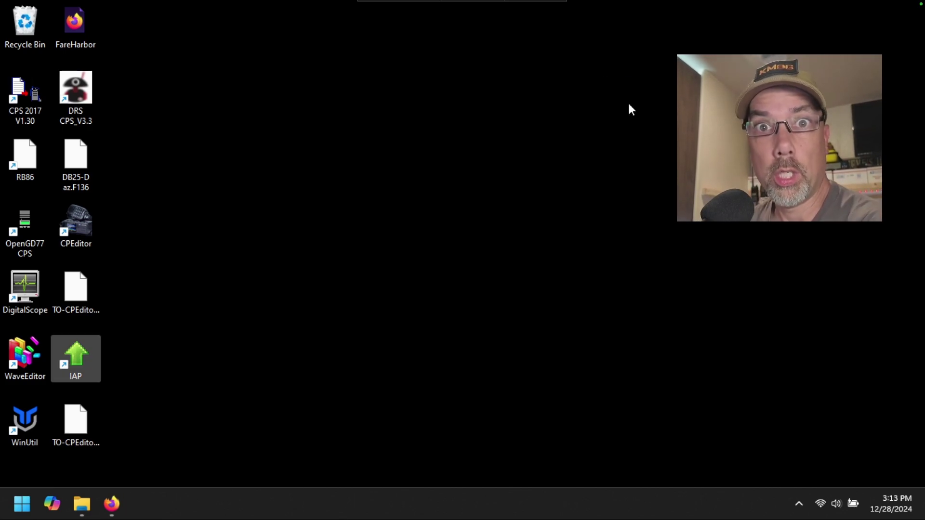